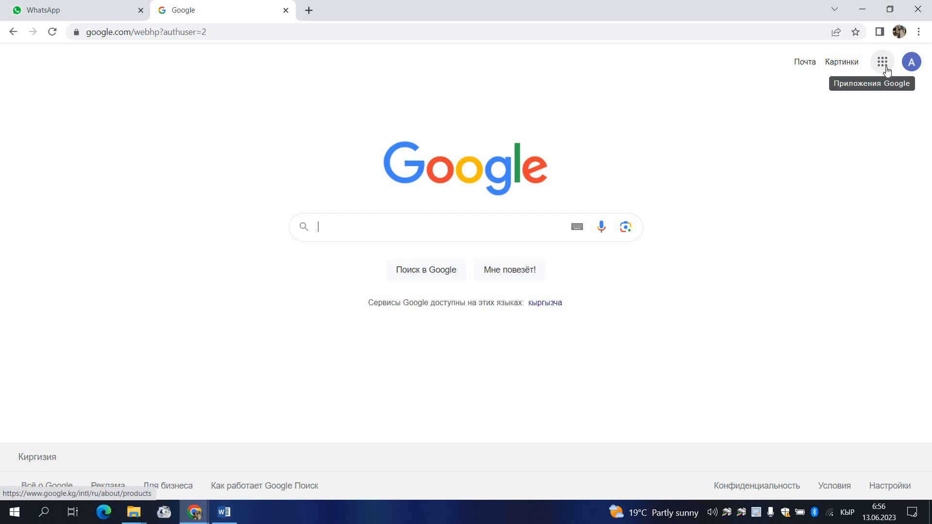
- Open Google Drive from the Google apps and create a new blank Google Docs document
left_click(886, 70)
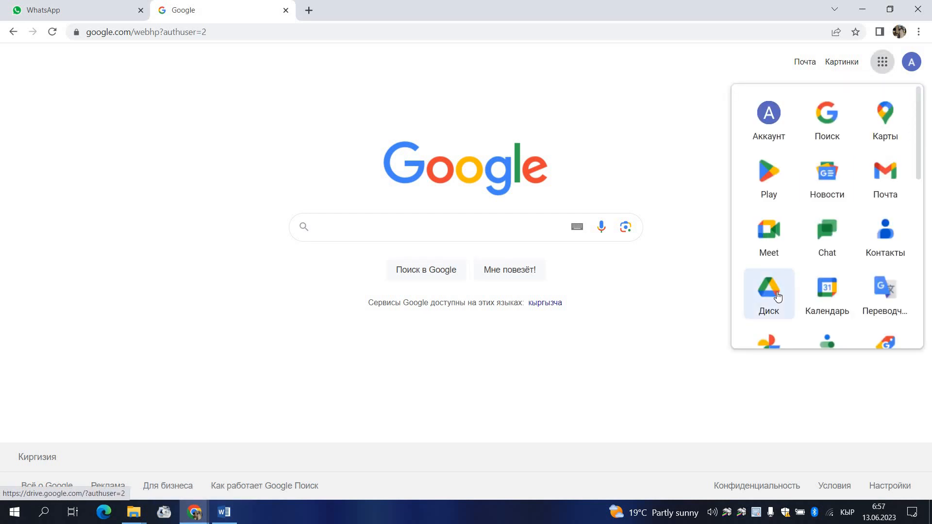
left_click(778, 296)
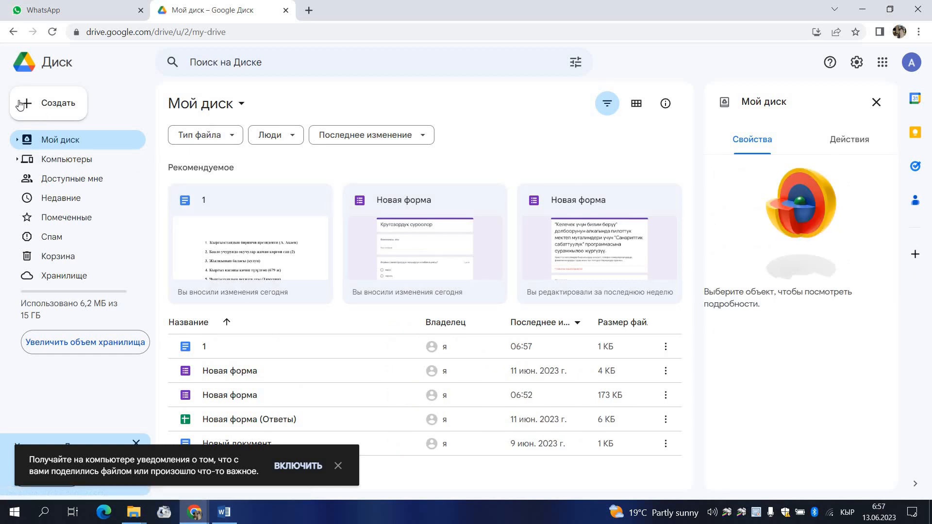
left_click(40, 110)
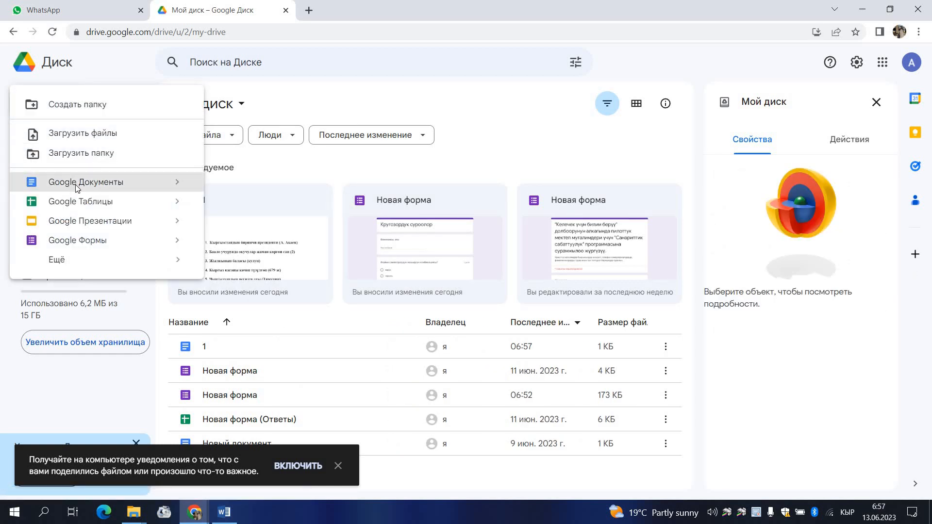
left_click(76, 187)
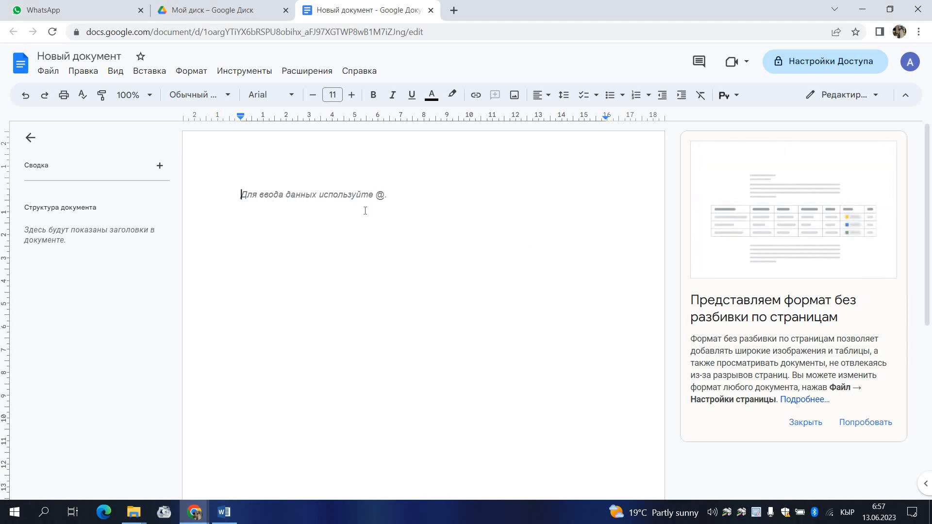
- Copy questions 100 to 114 from the Word file 8-класс акыл ордо суроолору.docx into the new Google document
left_click(224, 512)
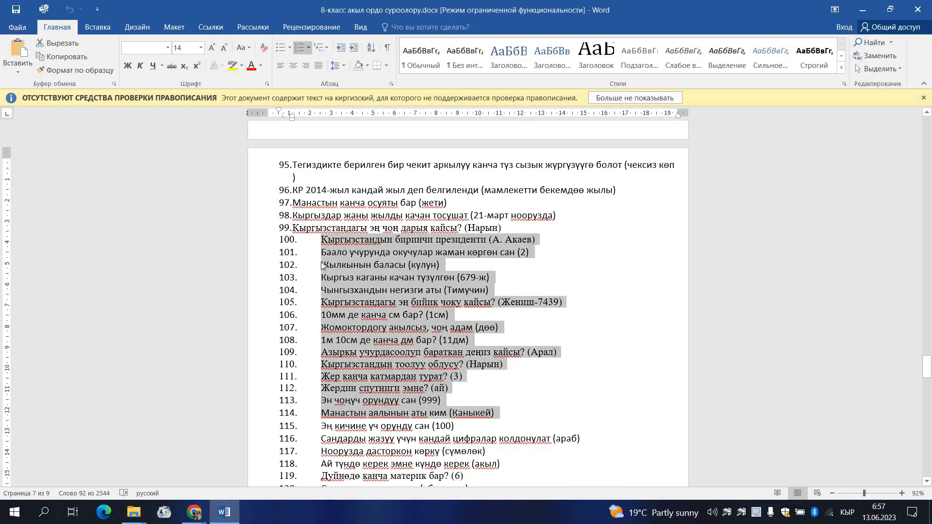
key("Left")
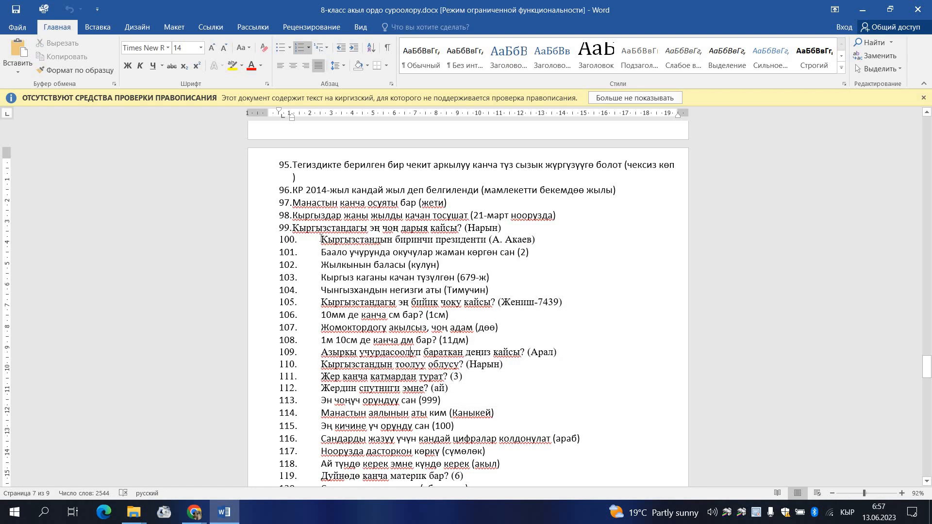
left_click_drag(321, 240, 490, 414)
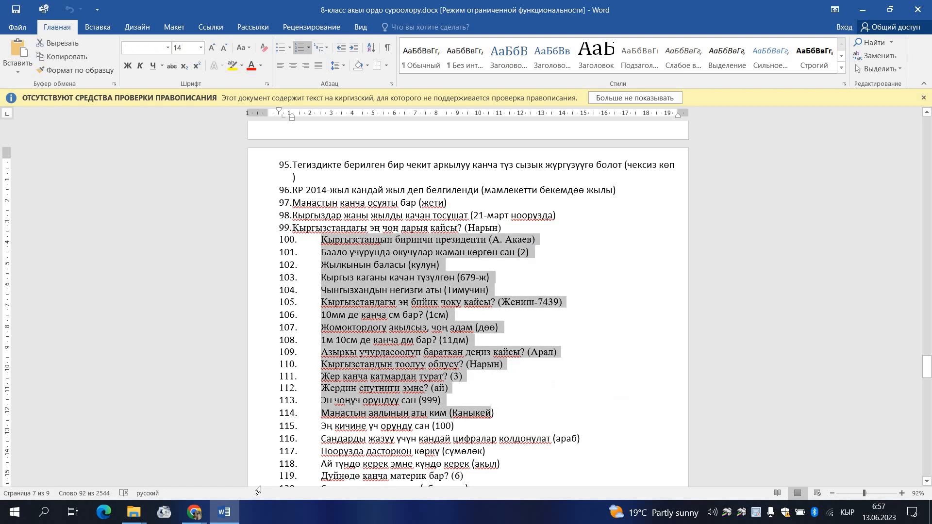
left_click(195, 512)
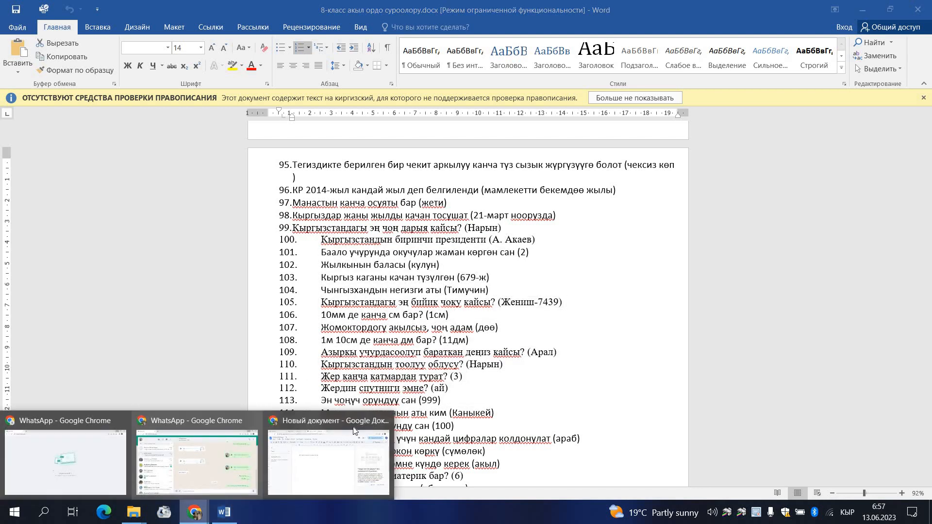
left_click(330, 451)
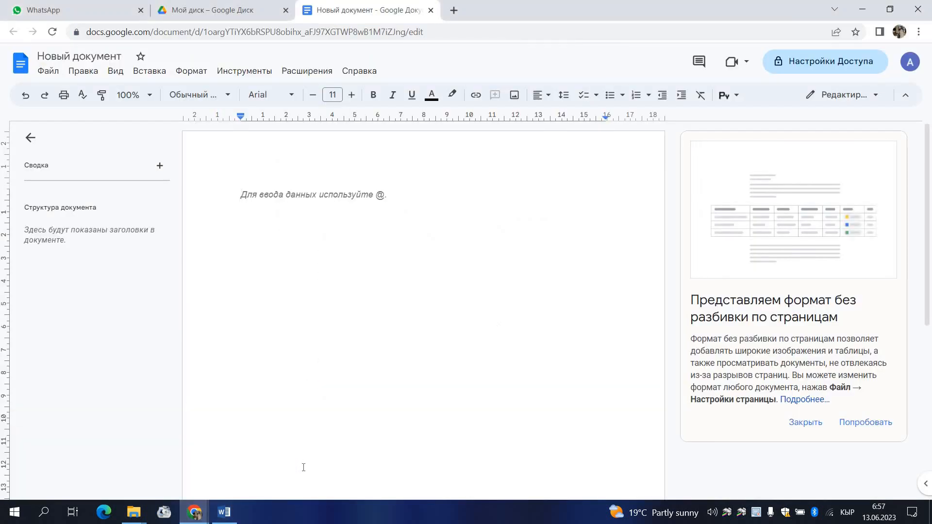
type("Кыргызстандын биринчи президенти (А. Акаев) Баало учурунда окучулар жаман көргөн сан (2) Жылкынын баласы (кулун) Кыргыз каганы качан түзүлгөн (679-ж) Чынгызхандын негизги аты (Тимучин) Кыргызстандагы эң бийик чоку кайсы? (Жениш-7439) 10мм де канча см бар? (1см) Жомоктордогу акылсыз, чоң адам (дөө) 1м 10см де канча дм бар? (11дм) Азыркы учурдасоолуп бараткан деңиз кайсы? (Арал) Кыргызстандын тоолуу облусу? (Нарын) Жер канча катмардан турат? (3) Жердин спутниги эмне? (ай) Эн чоңуч орундуу сан (999) Манастын аялынын аты ким (Каныкей")
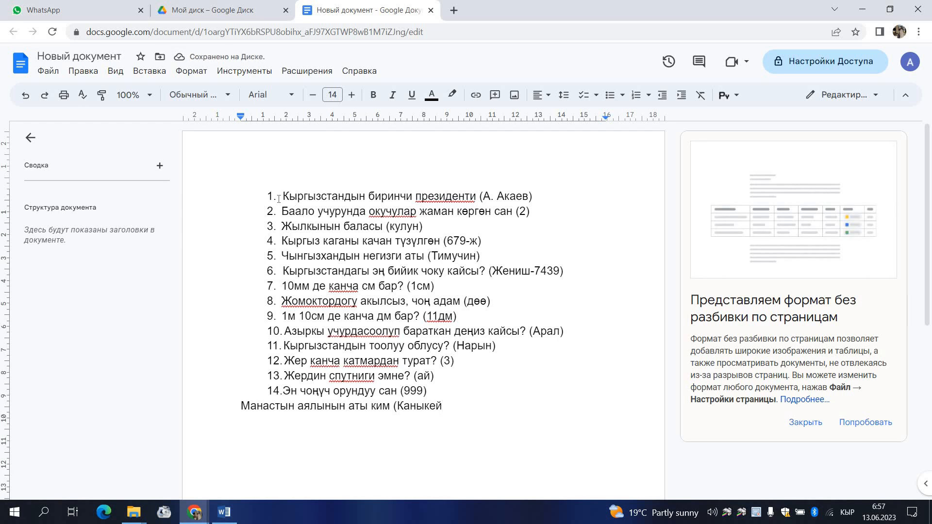
- Select the whole pasted question list and set its font to Times New Roman
key("ctrl+Home")
key("shift+Down")
key("shift+Down")
key("shift+Down")
key("shift+Down")
key("shift+Down")
key("shift+Down")
key("shift+Down")
key("shift+Down")
key("shift+Down")
key("shift+Down")
key("shift+Down")
key("shift+Down")
key("shift+Down")
key("shift+Down")
key("shift+Down")
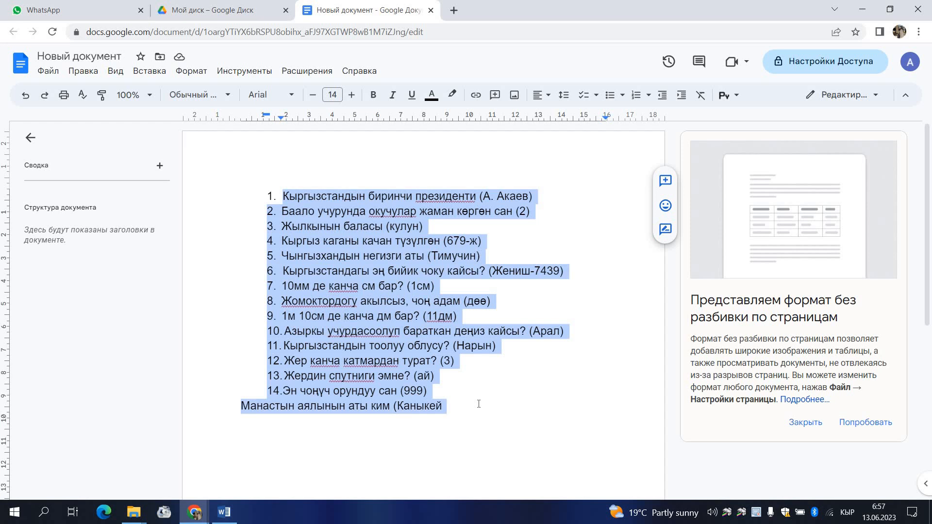
left_click(292, 97)
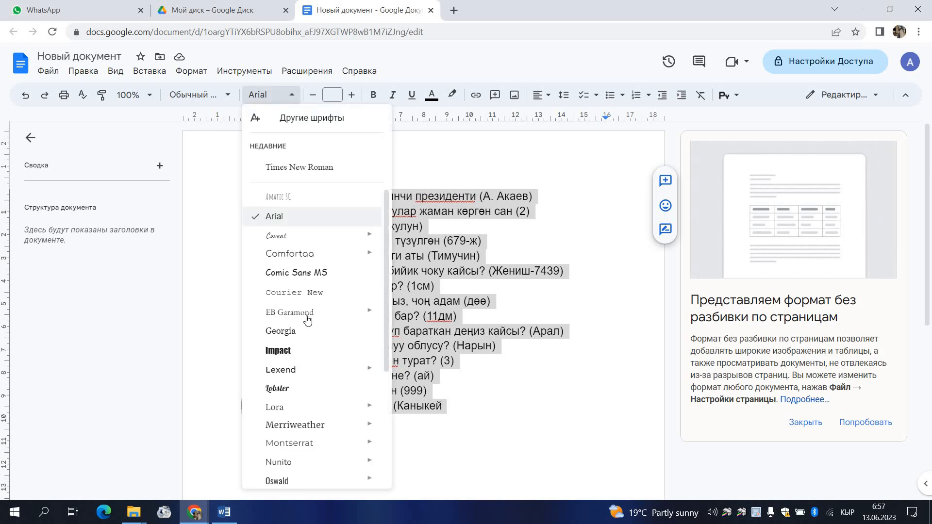
scroll(297, 281, "down", 4)
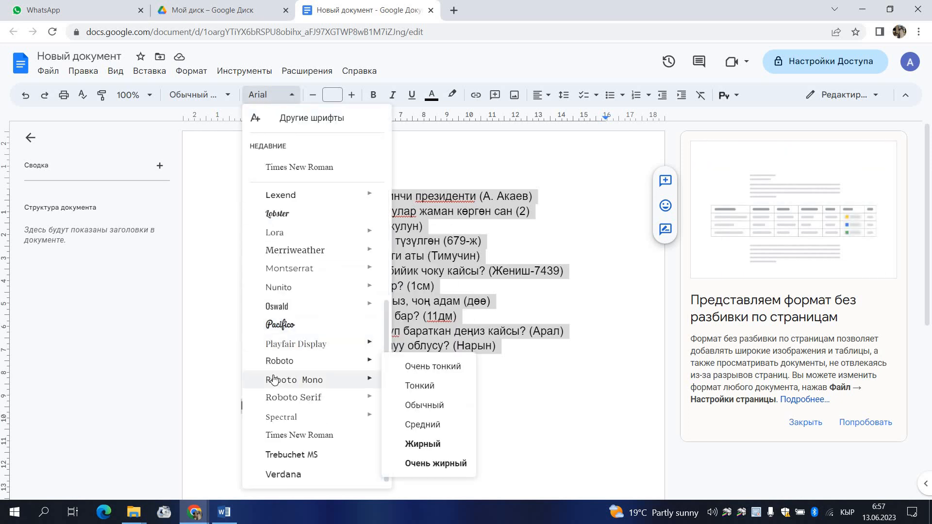
left_click(285, 437)
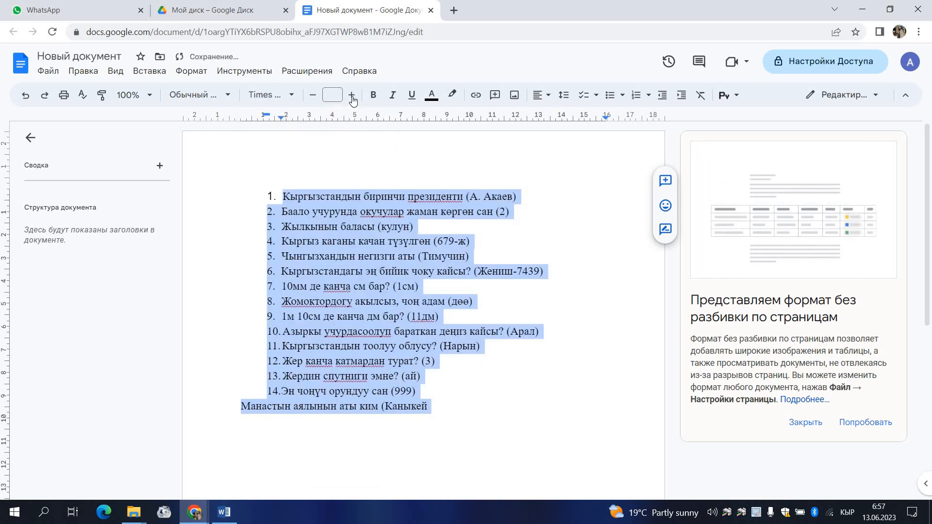
- Enlarge the selected question list by three font size increments and make it bold
left_click(352, 99)
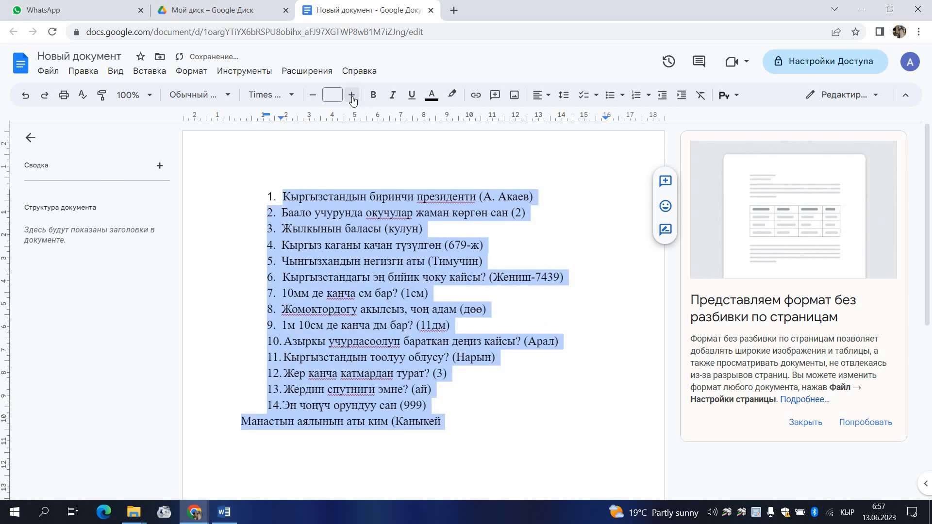
left_click(352, 100)
left_click(353, 99)
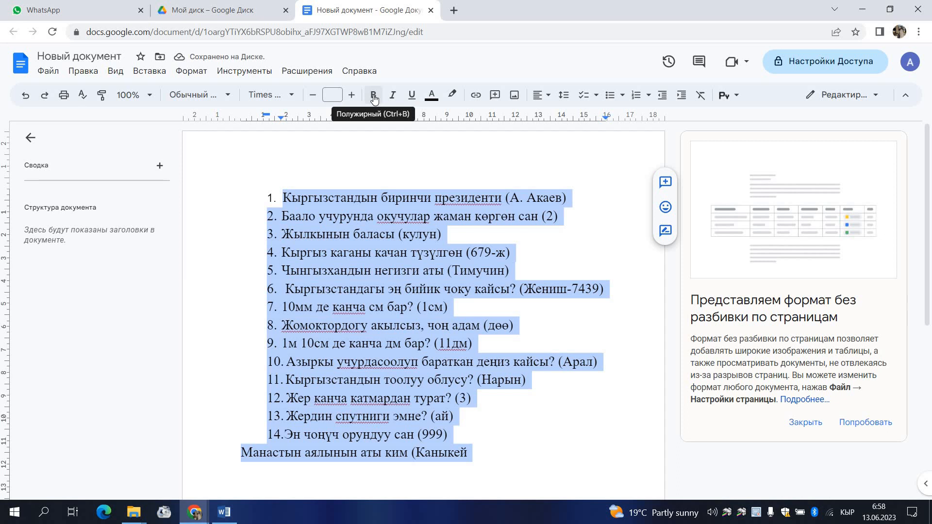
left_click(374, 96)
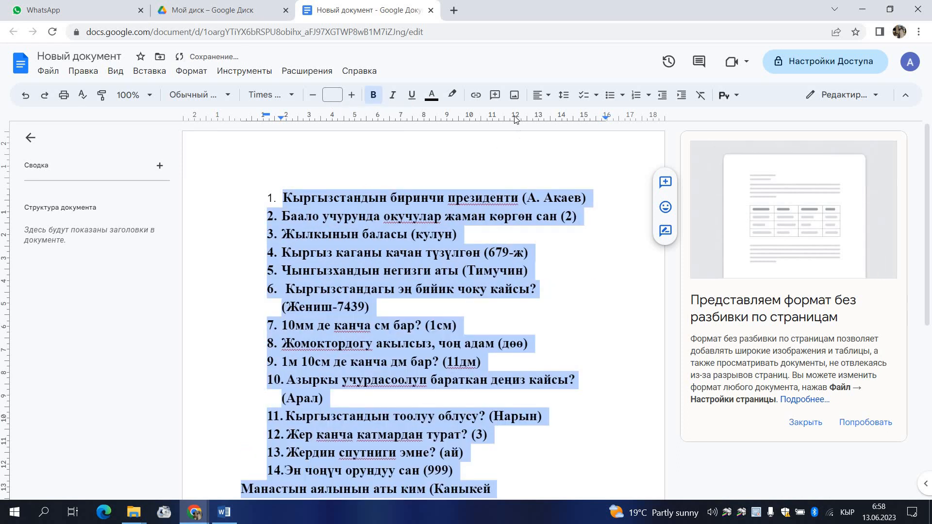
- Center the selected question list and set its line spacing to double
left_click(551, 100)
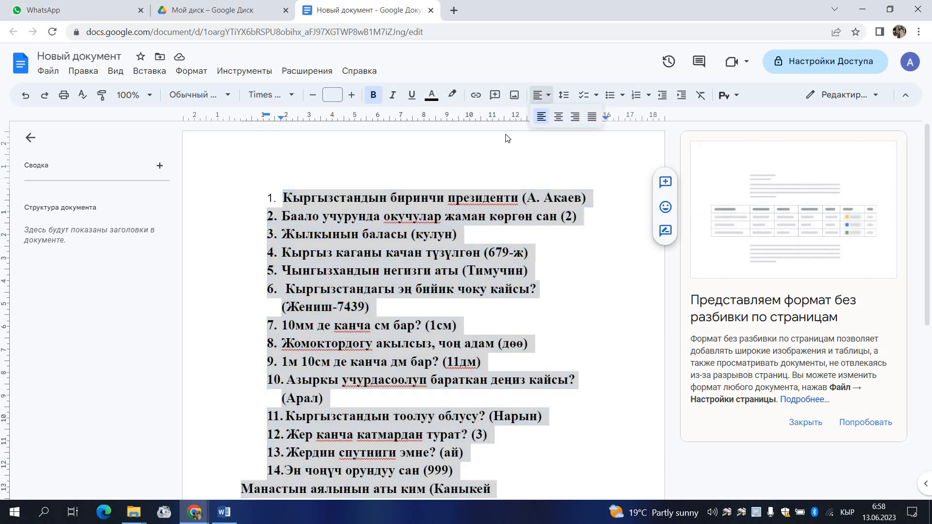
left_click(558, 116)
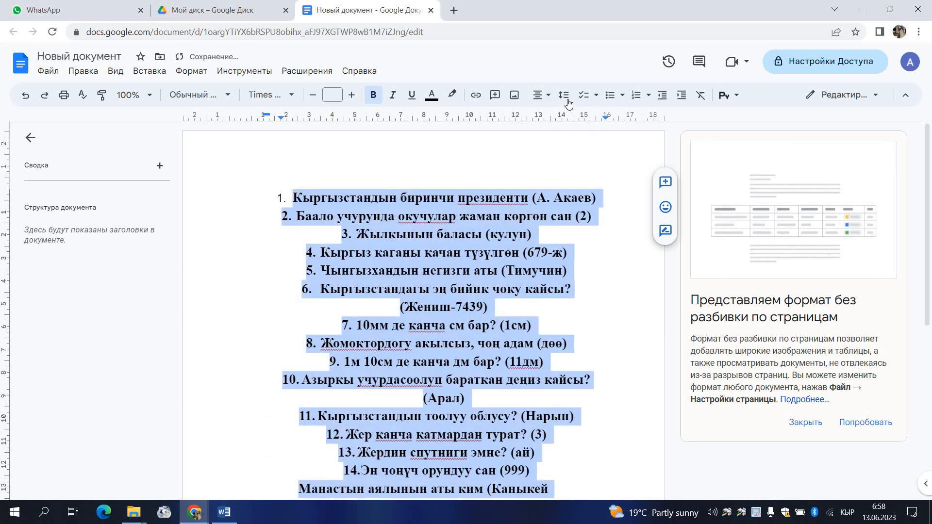
left_click(565, 95)
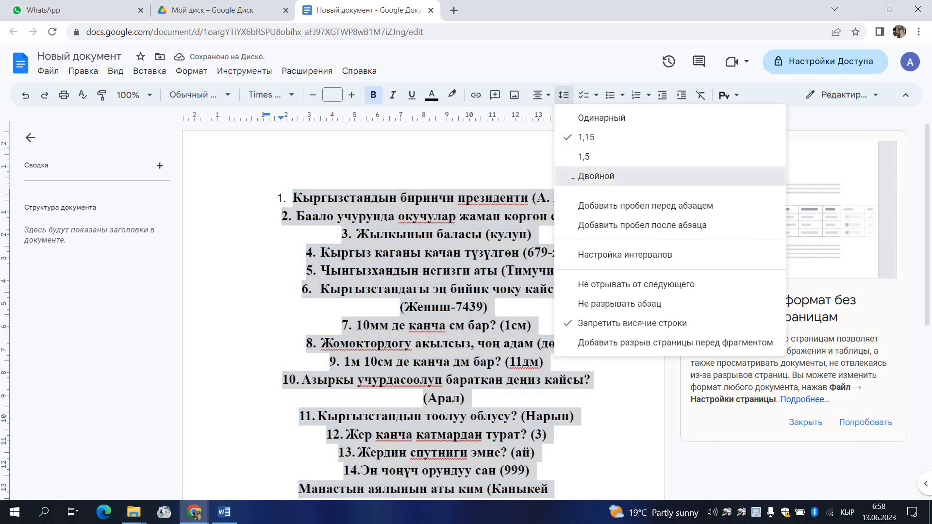
left_click(573, 175)
scroll(508, 305, "down", 6)
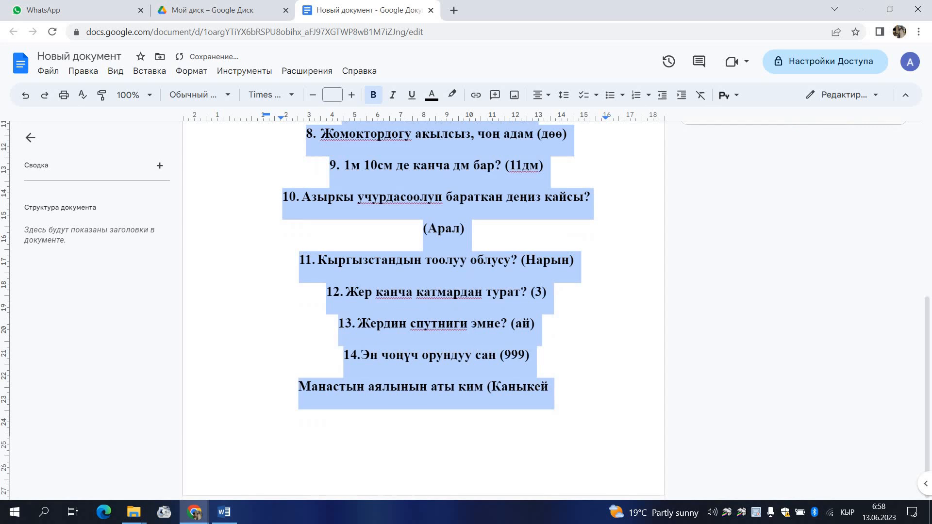
scroll(473, 323, "up", 6)
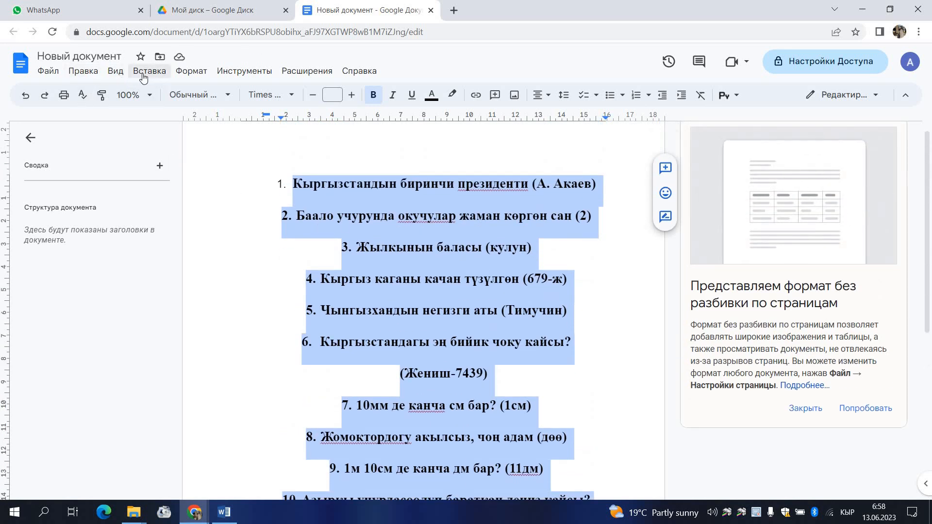
left_click(82, 73)
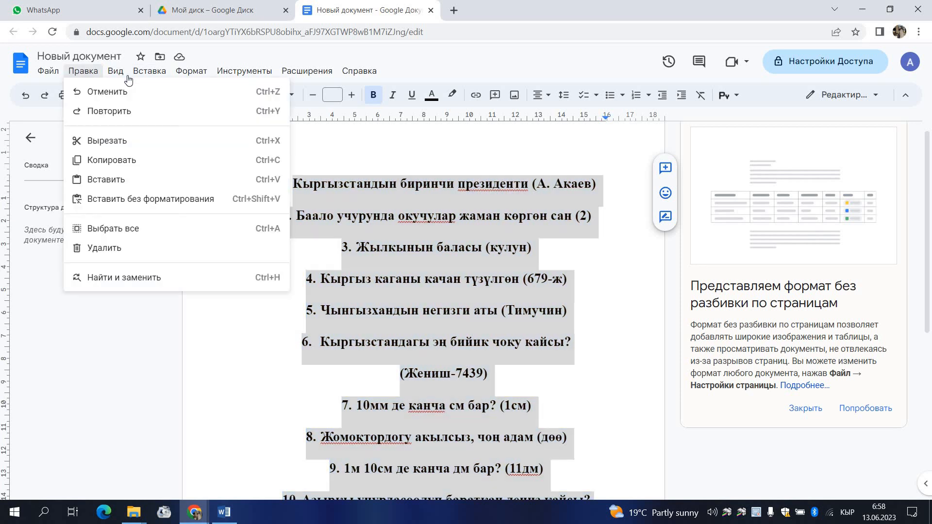
mouse_move(149, 74)
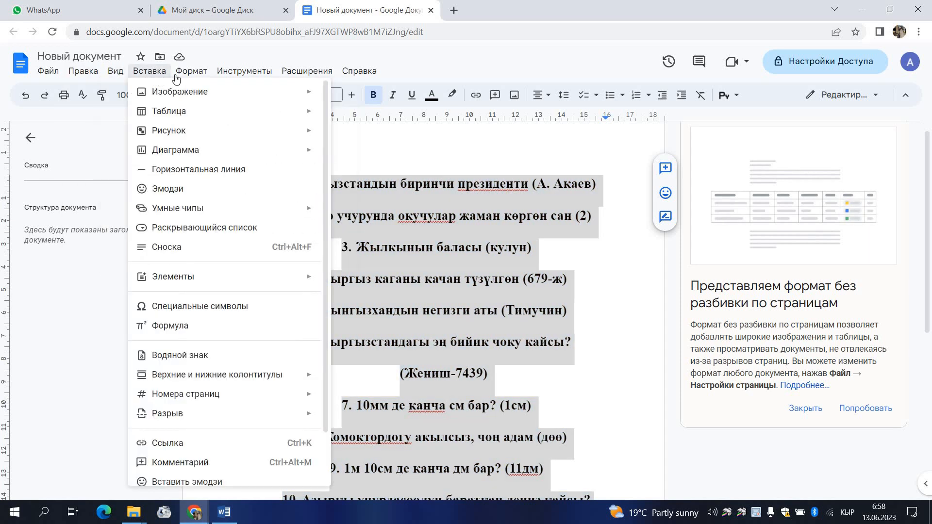
mouse_move(245, 71)
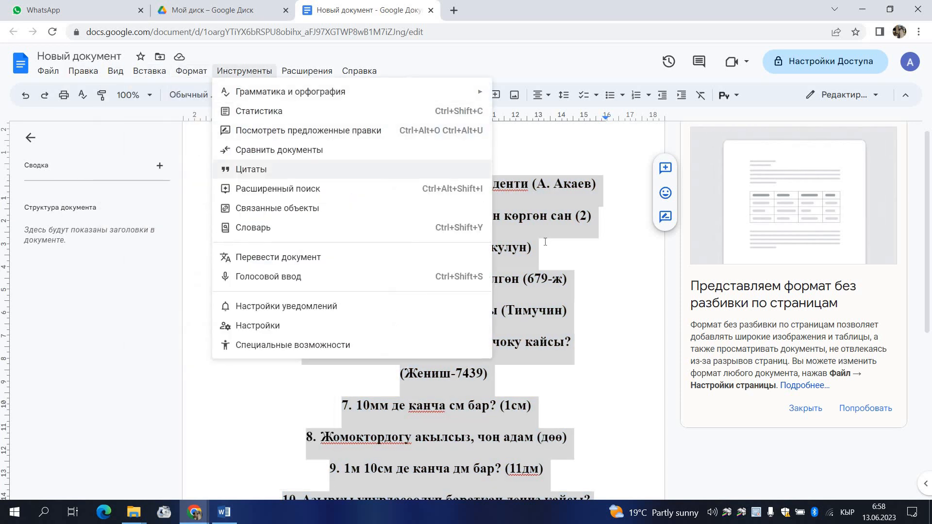
left_click(239, 73)
scroll(563, 358, "down", 6)
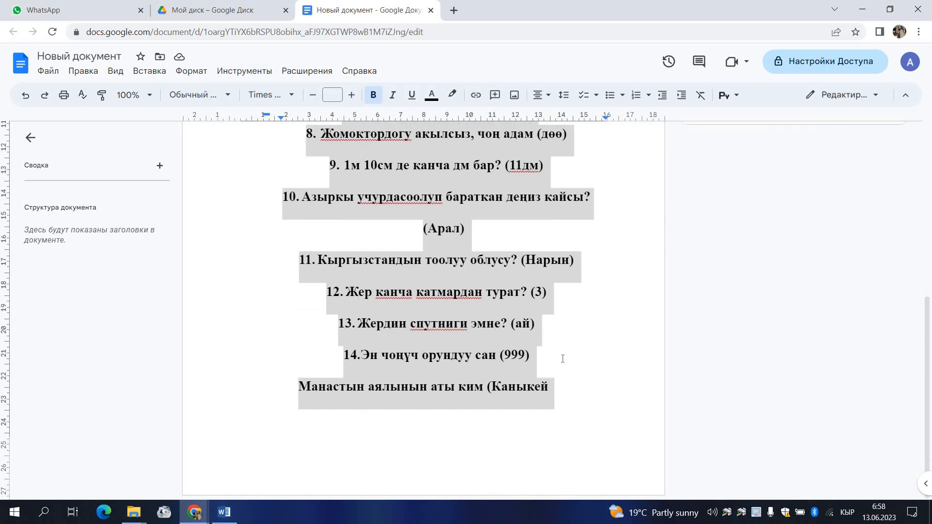
scroll(563, 359, "up", 7)
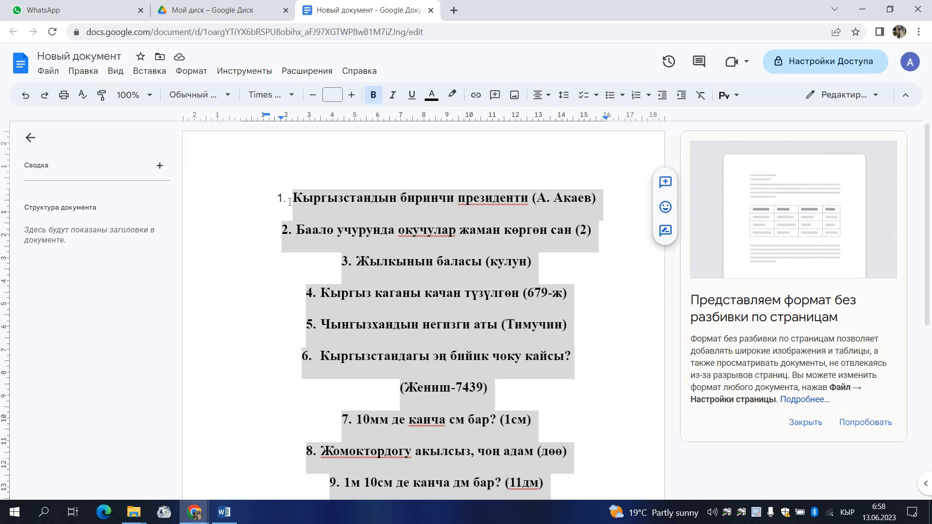
- Remove the list number in front of the first question
left_click(288, 201)
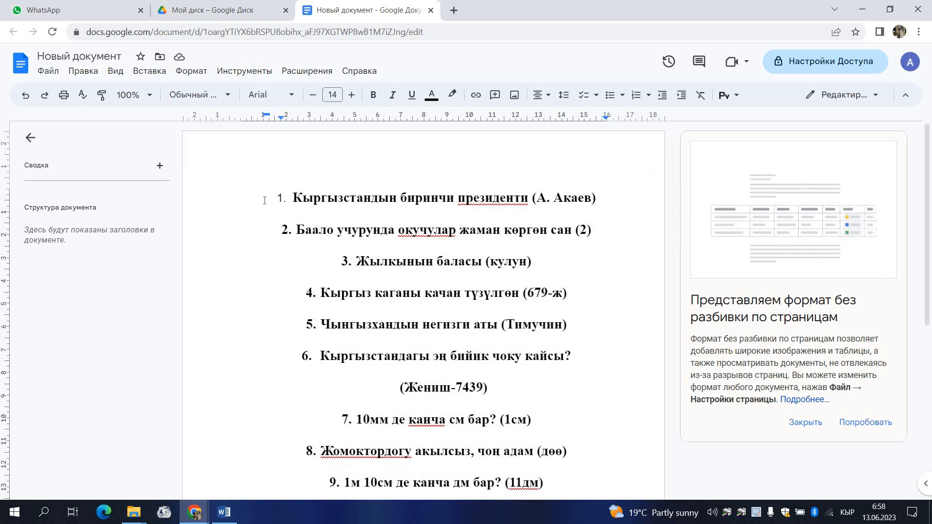
key("BackSpace")
key("BackSpace")
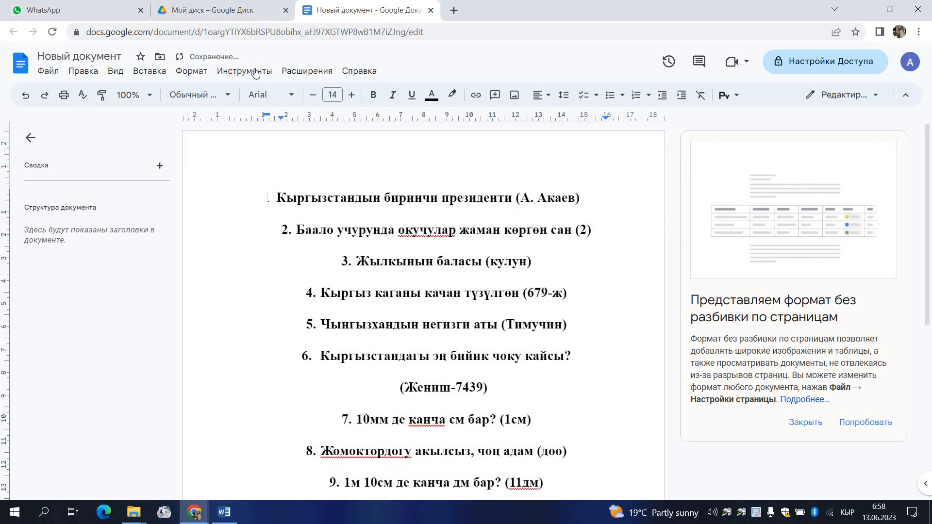
- Dictate a greeting starting with "Привет Здравствуйте" in front of the first question, using voice typing in Russian
left_click(256, 73)
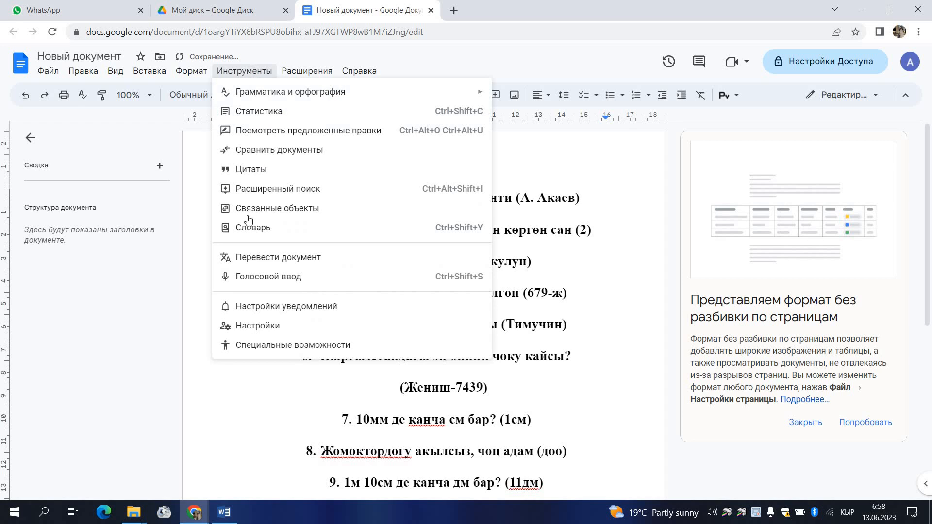
left_click(260, 278)
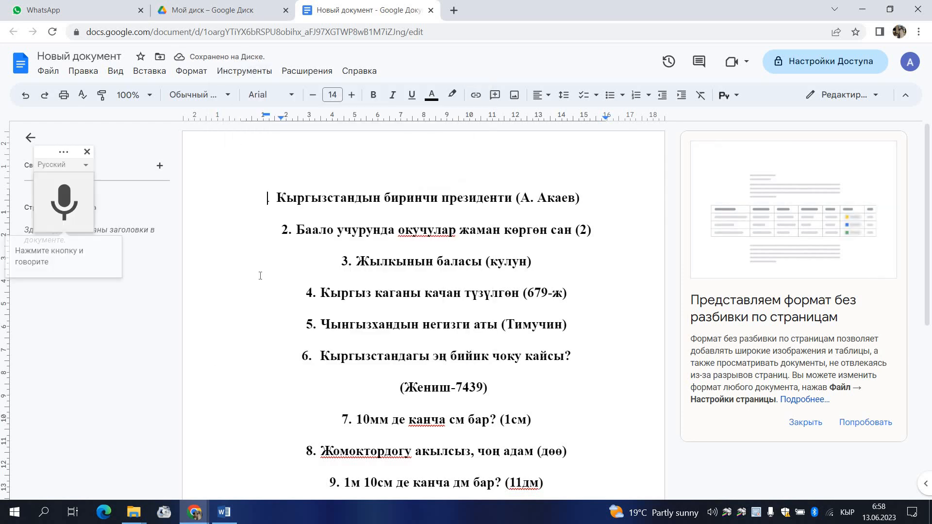
left_click(65, 207)
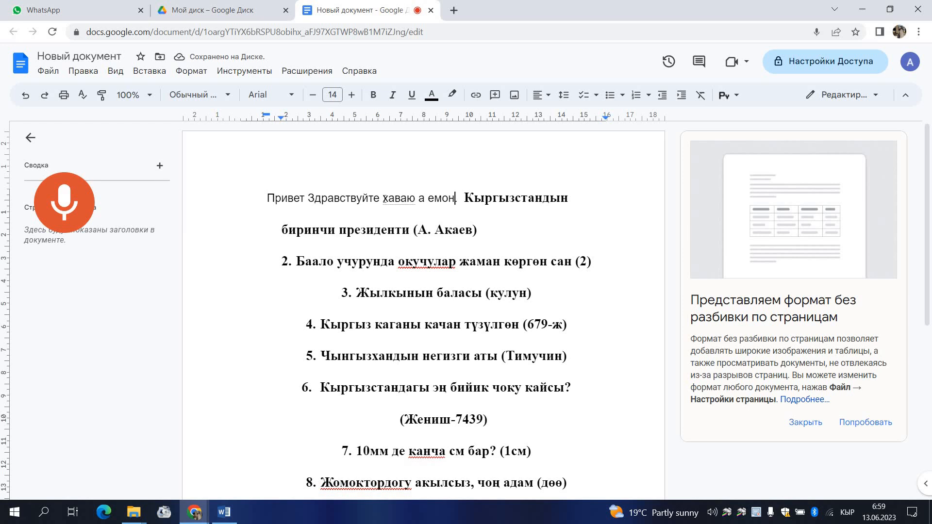
- Delete "хаваю а емон" from the dictated text, break the line after "Привет Здравствуйте" and stop voice typing
left_click_drag(383, 199, 458, 202)
key("BackSpace")
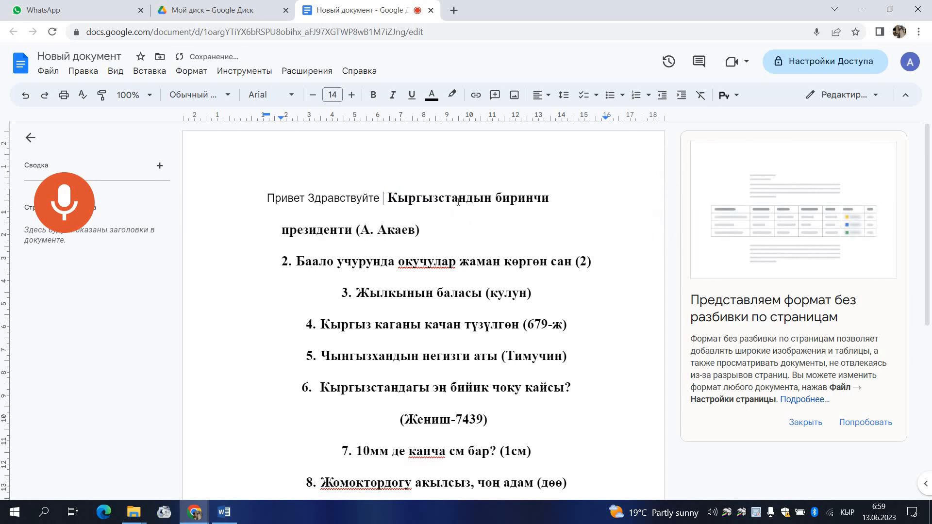
key("Return")
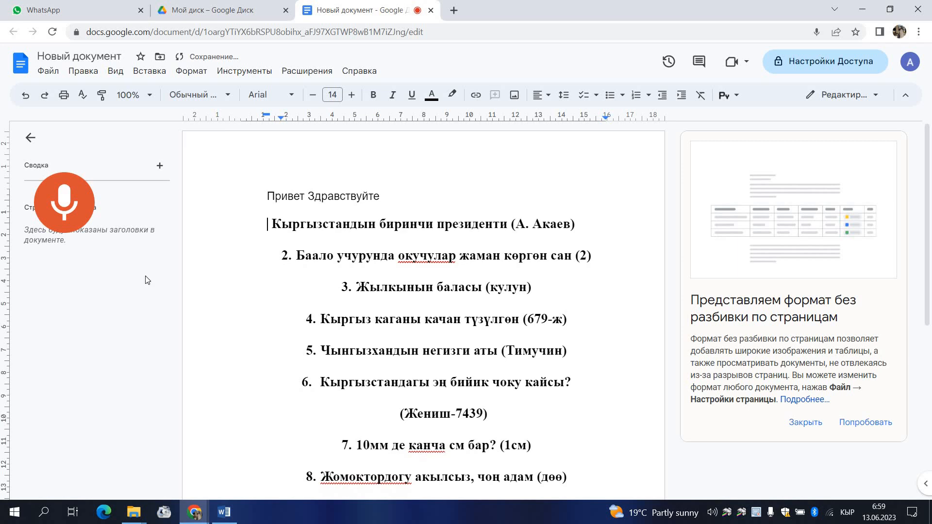
left_click(70, 206)
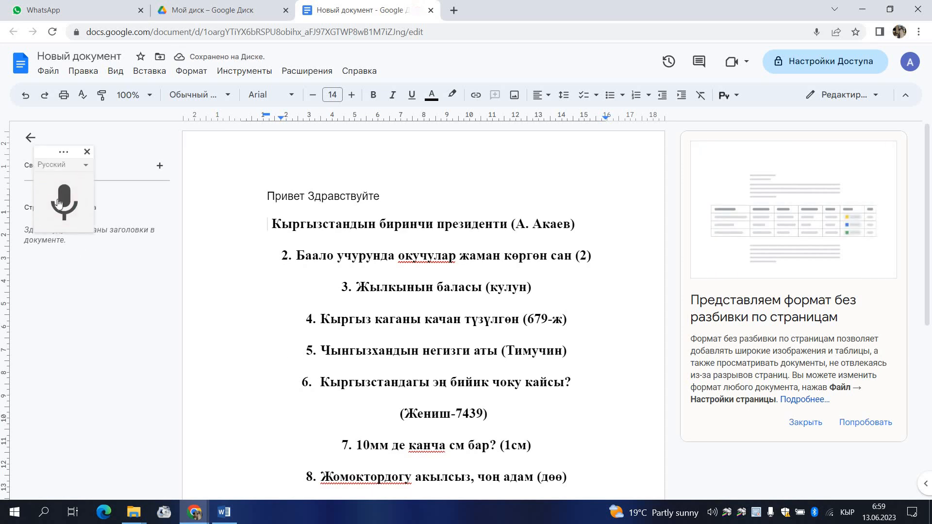
- Dictate the line "How are you I am on duty today на английском" below the greeting and stop voice typing
left_click(59, 203)
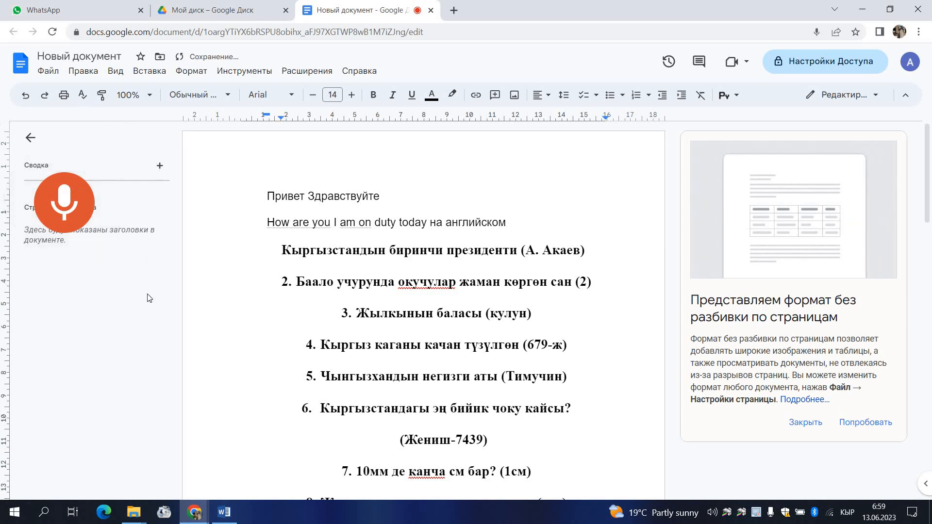
left_click(74, 218)
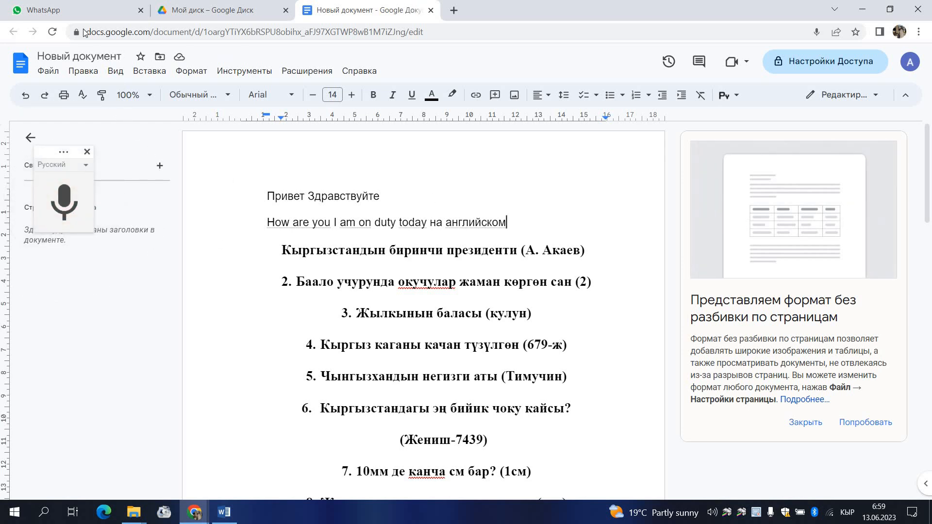
- Copy the document's web address, switch to WhatsApp Web and send the link to the contact in the second pinned chat
left_click_drag(87, 32, 428, 33)
key("ctrl+c")
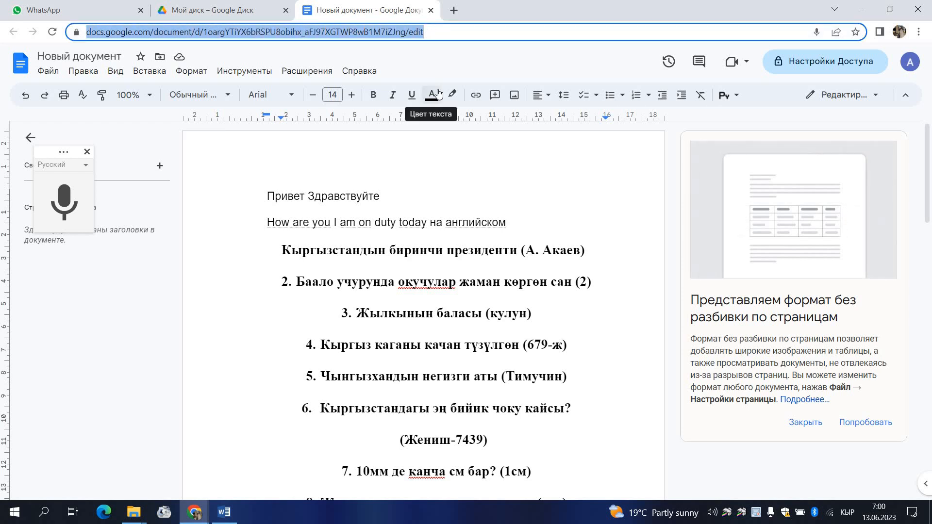
left_click(85, 7)
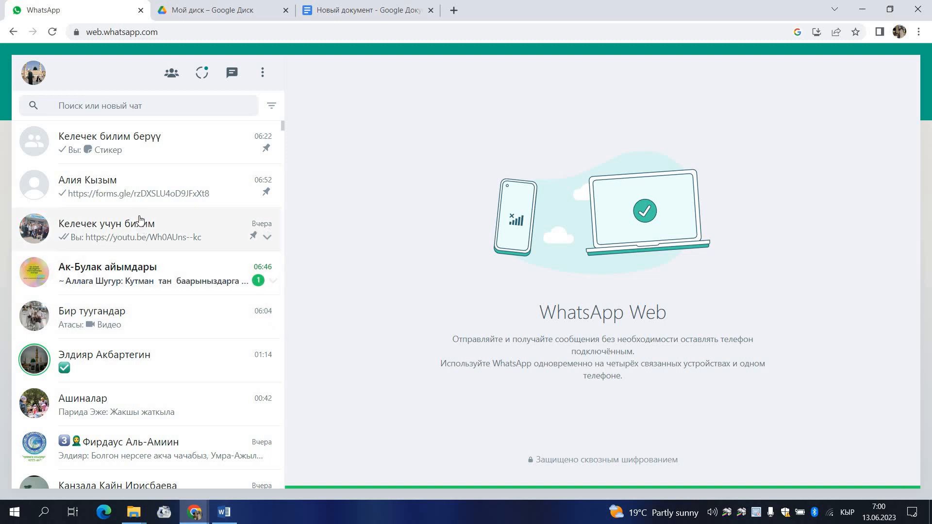
left_click(127, 197)
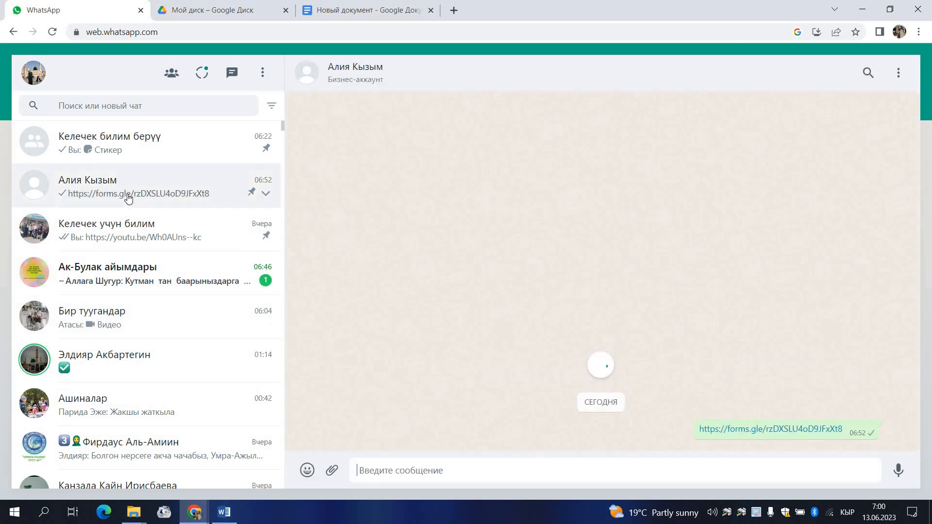
key("ctrl+v")
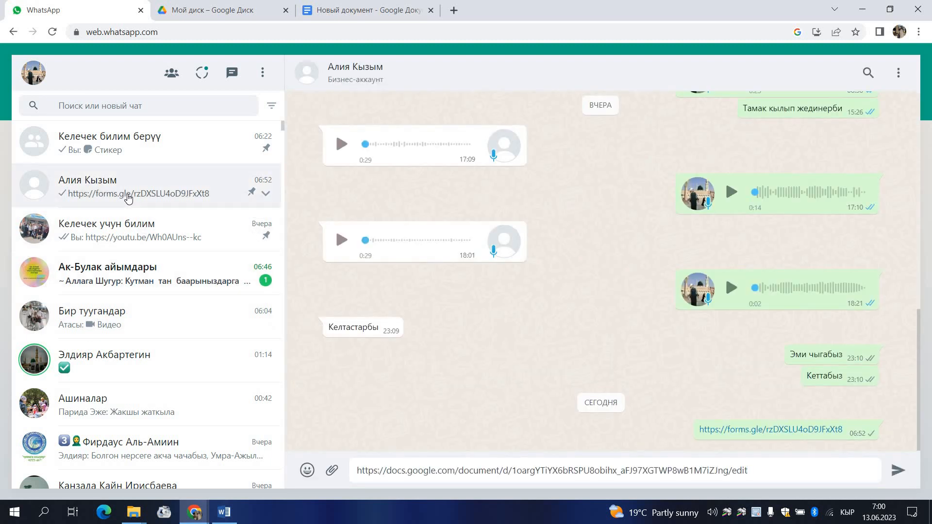
key("Return")
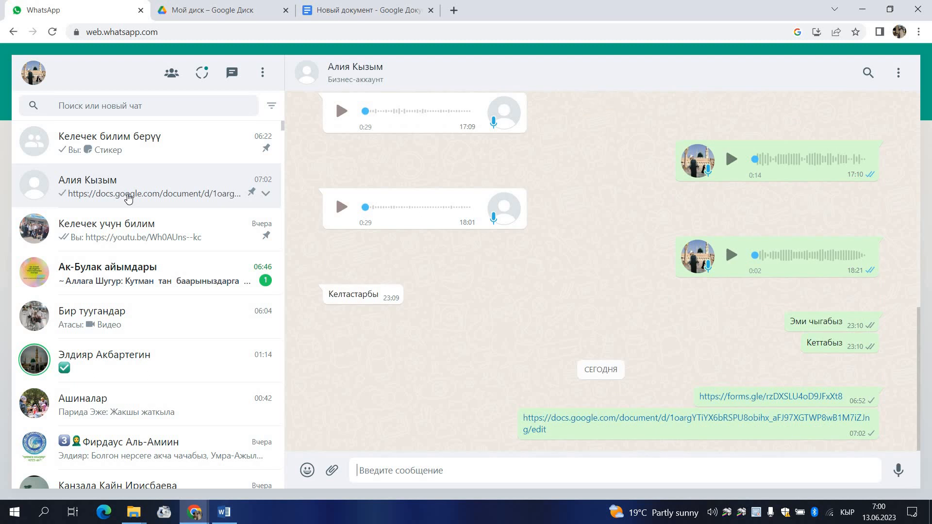